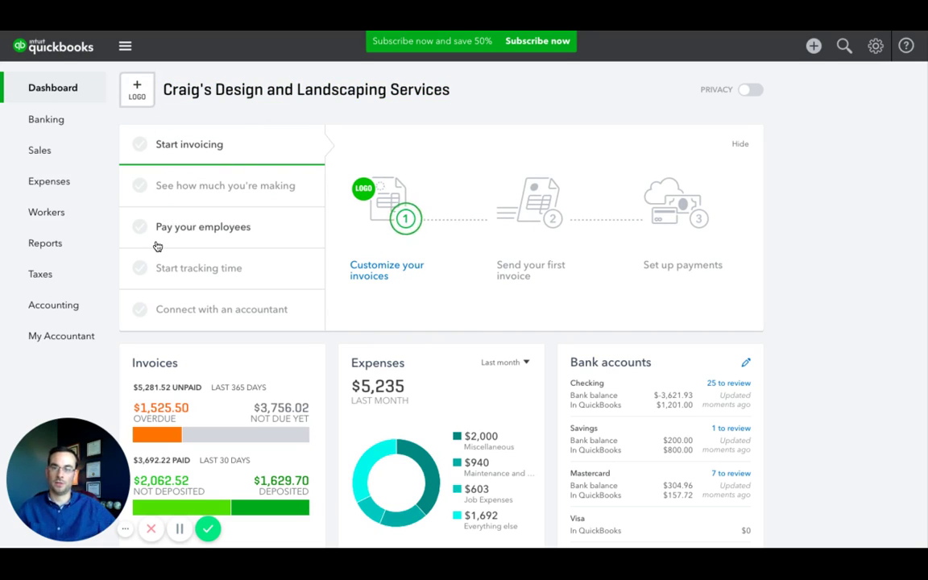
From Workers, open the Add a contractor form for a new contractor
left_click(59, 214)
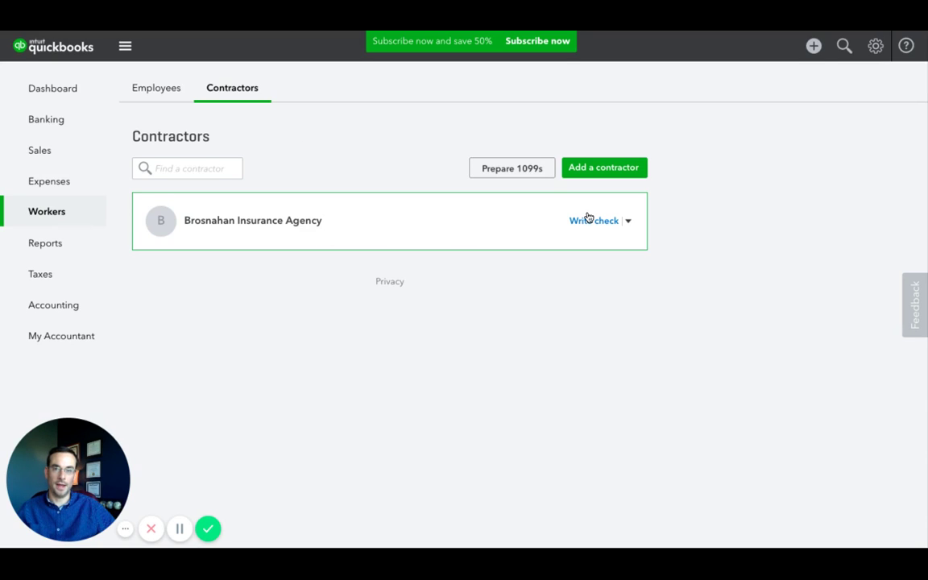
left_click(606, 169)
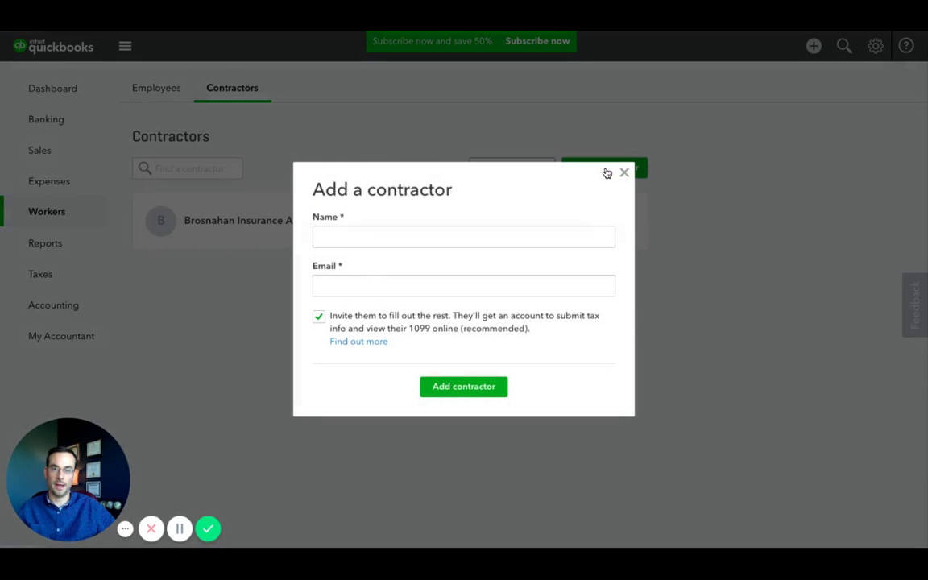
Add the contractor with their full name and e-mail address, keeping the invitation checked
left_click(395, 239)
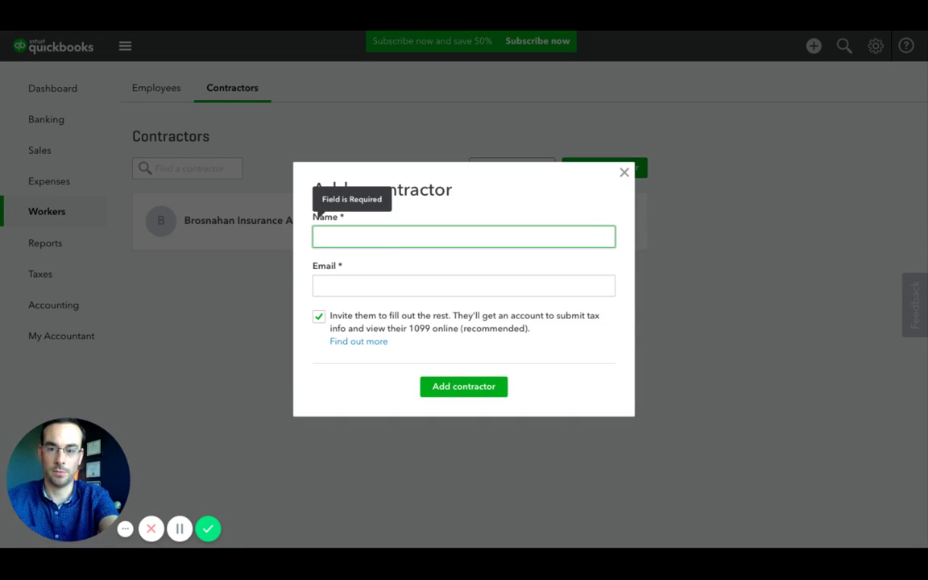
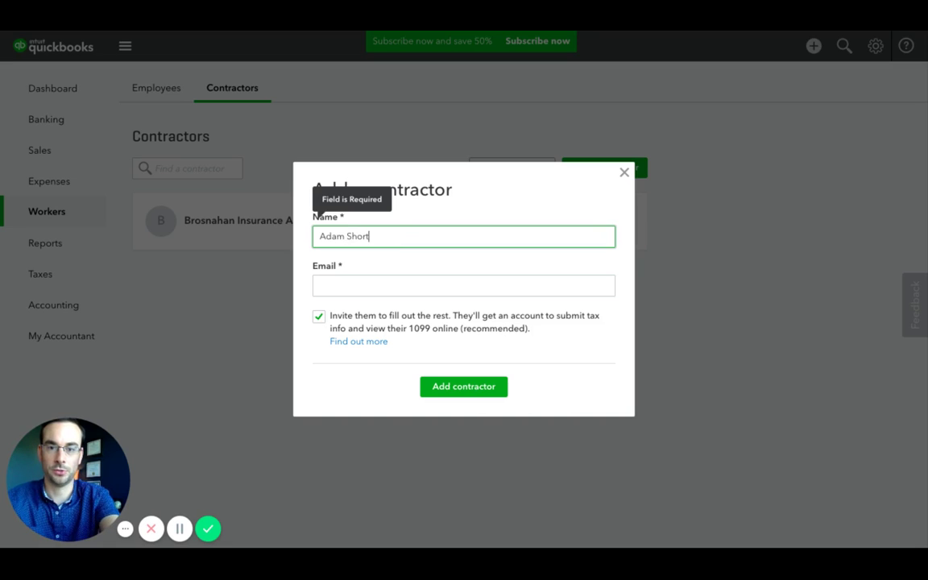
key("Tab")
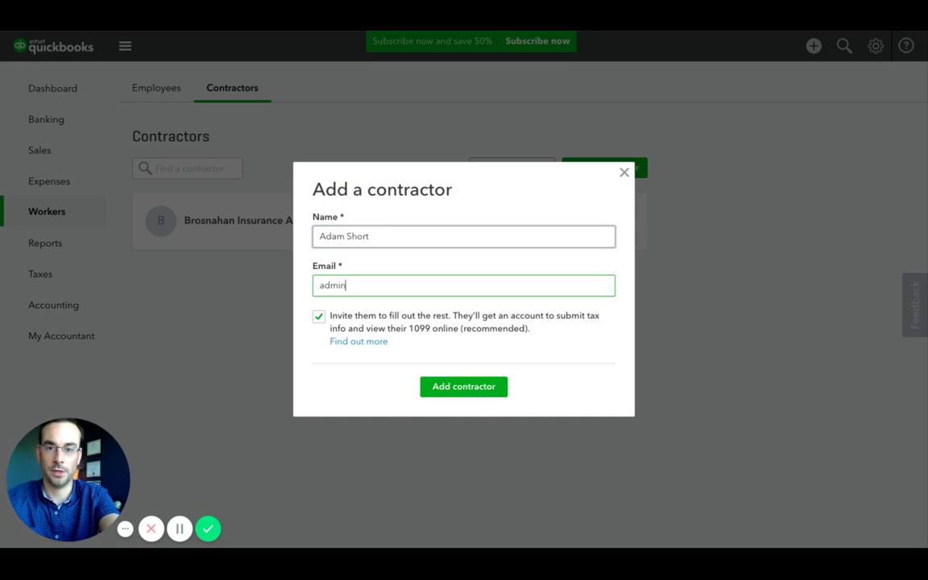
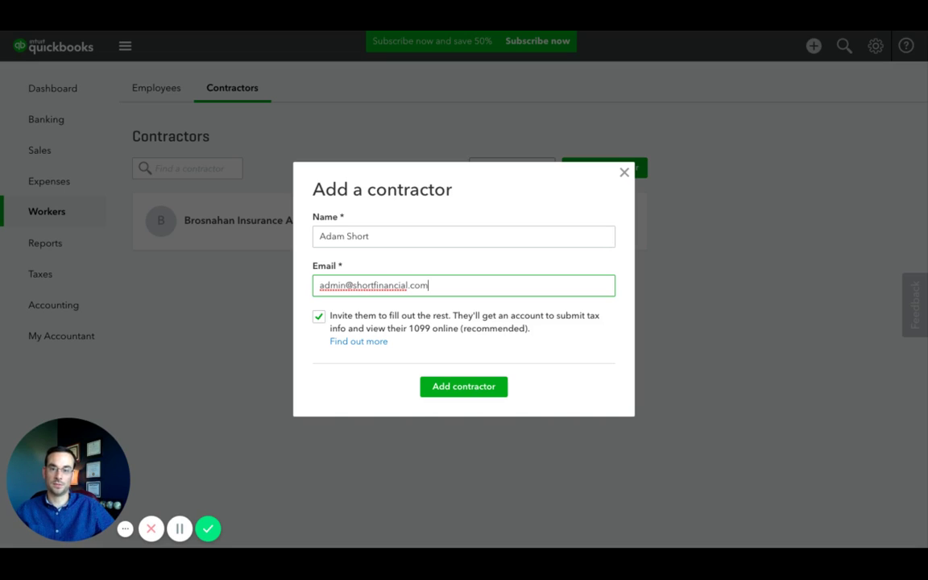
left_click(433, 391)
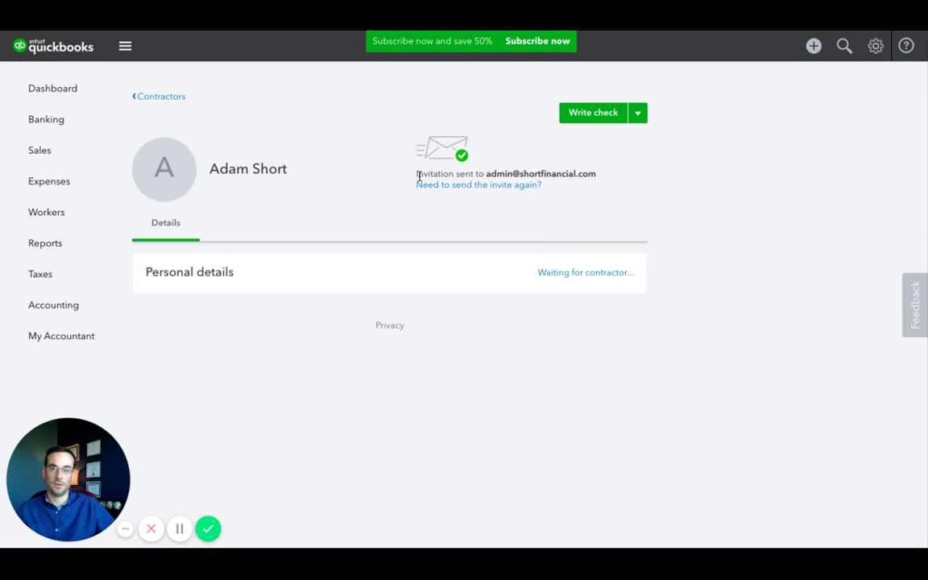
Open the contractor's pending Personal details to reach the contractor type choice
left_click_drag(415, 173, 596, 174)
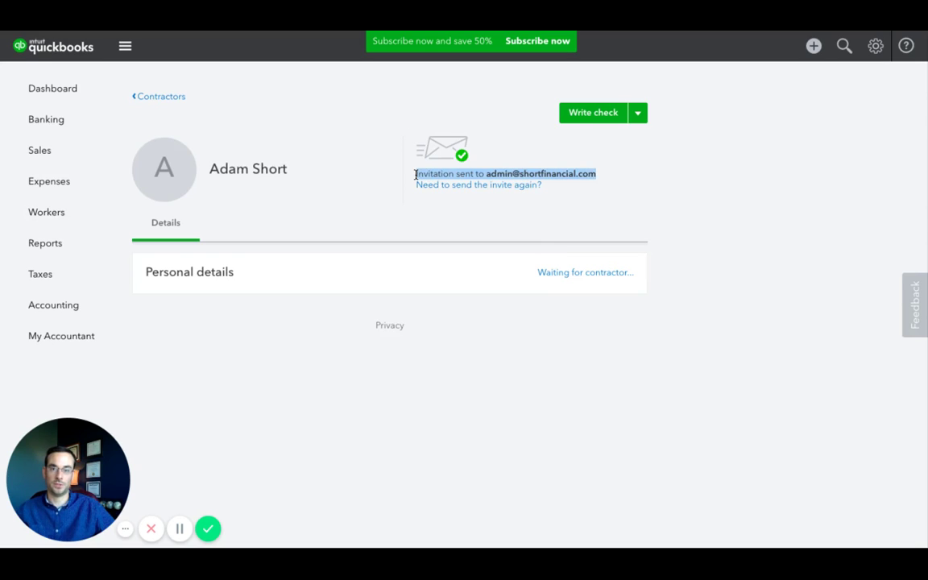
left_click(416, 174)
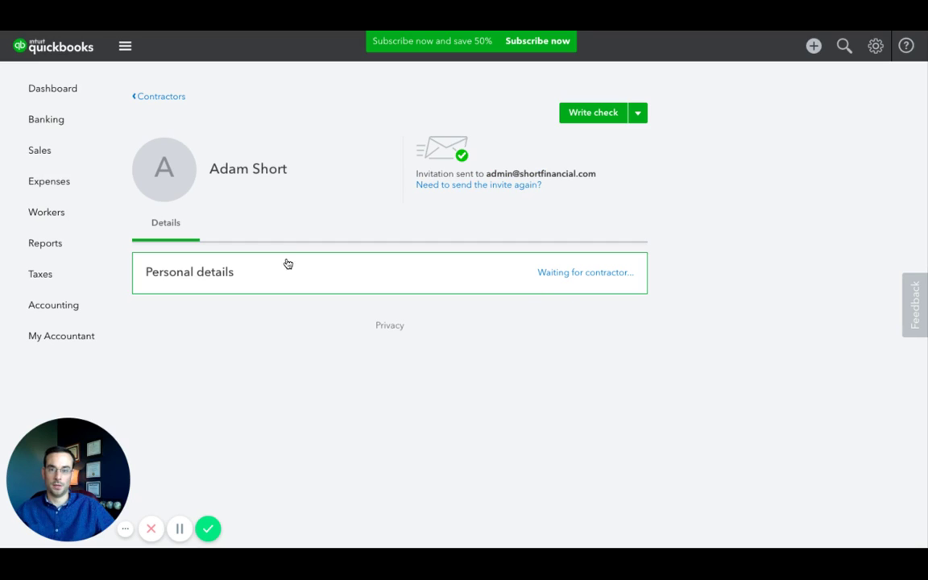
left_click(566, 278)
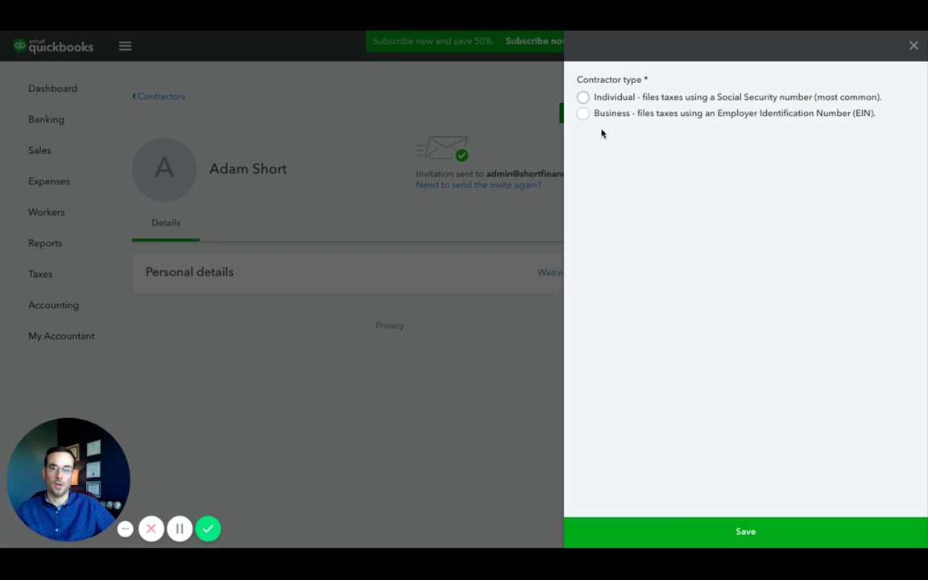
Choose Individual, enter the contractor's first and last name, and a dash-formatted Social Security number
left_click(583, 97)
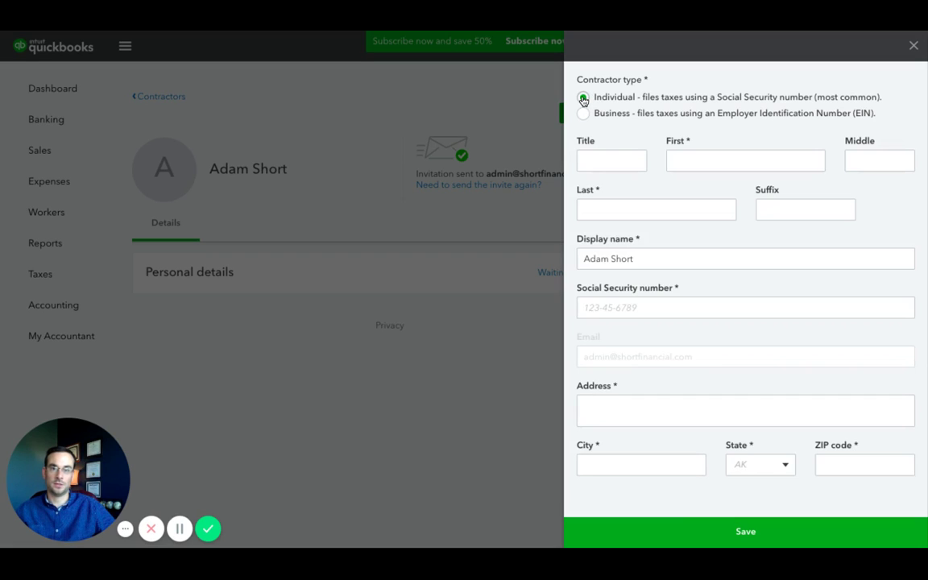
left_click(681, 160)
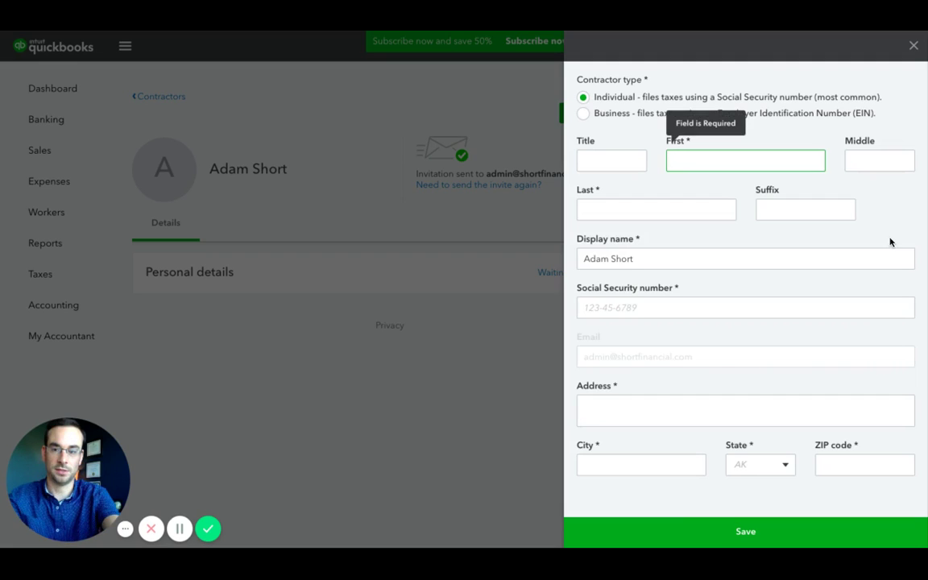
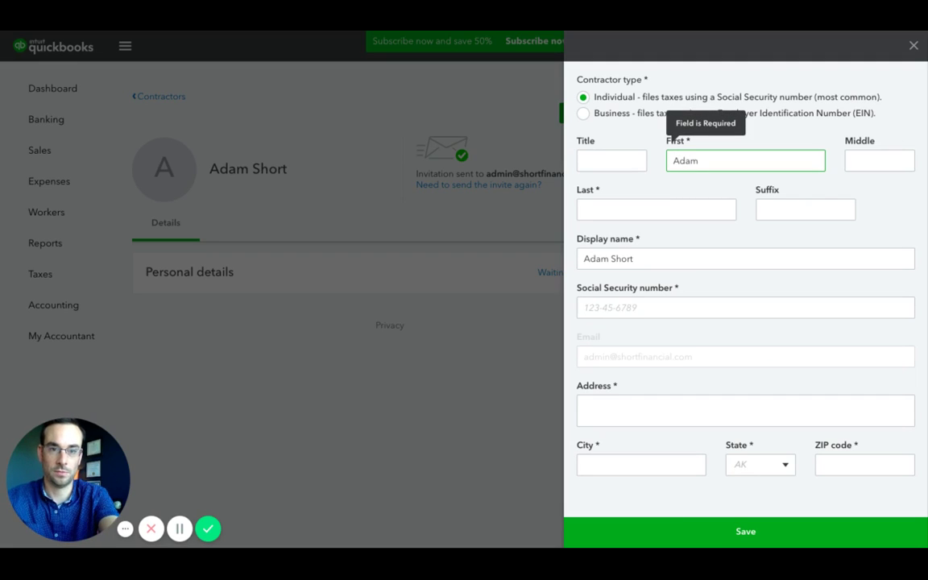
key("Tab")
key("Tab")
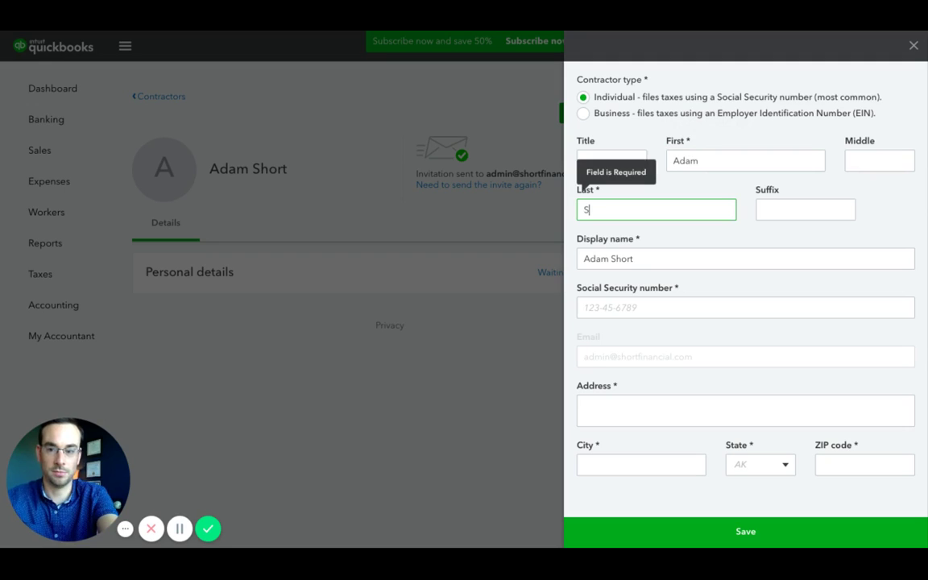
key("Tab")
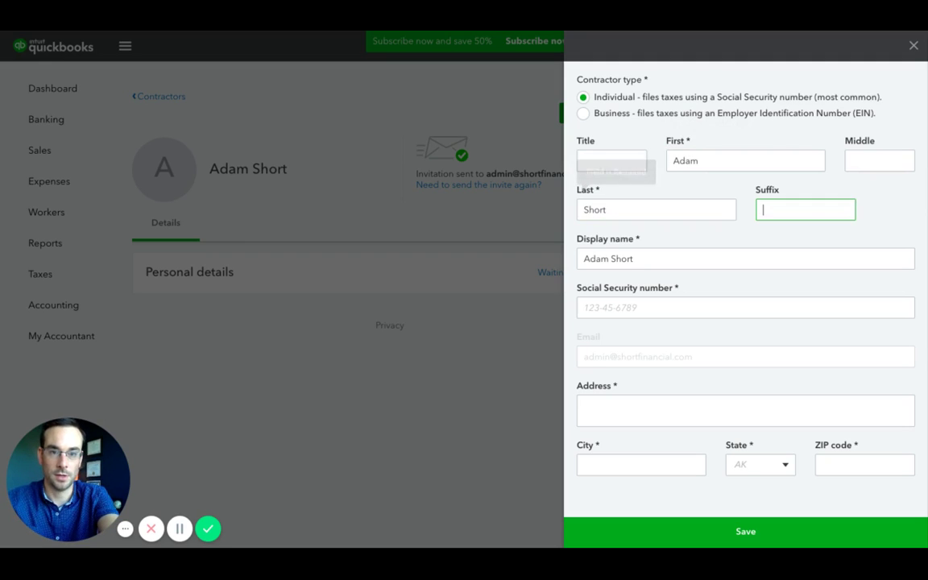
key("Tab")
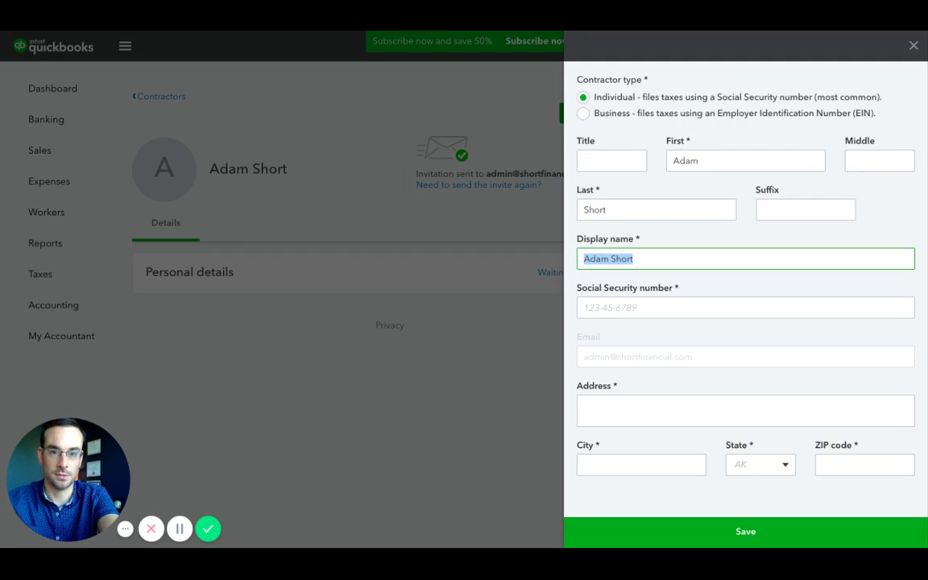
key("Tab")
type("00")
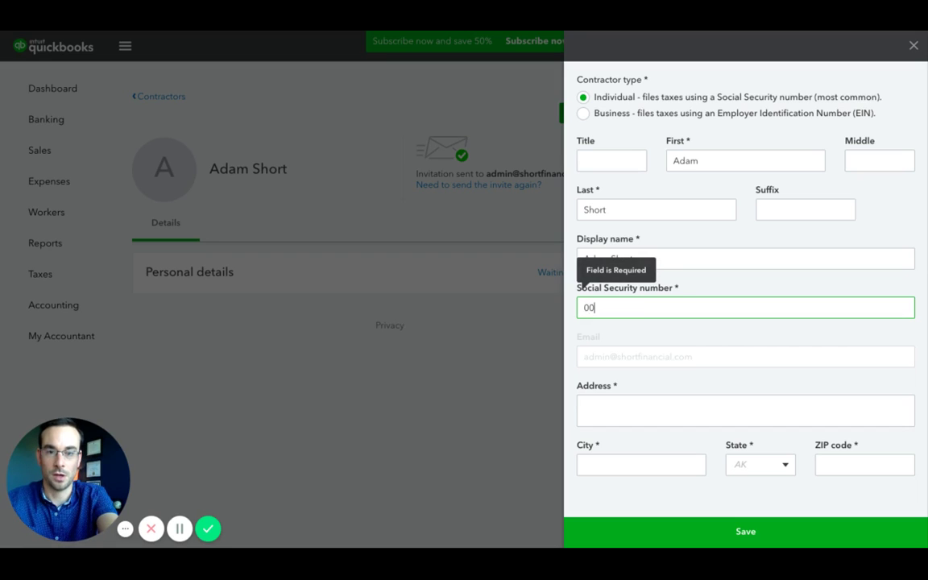
type("0")
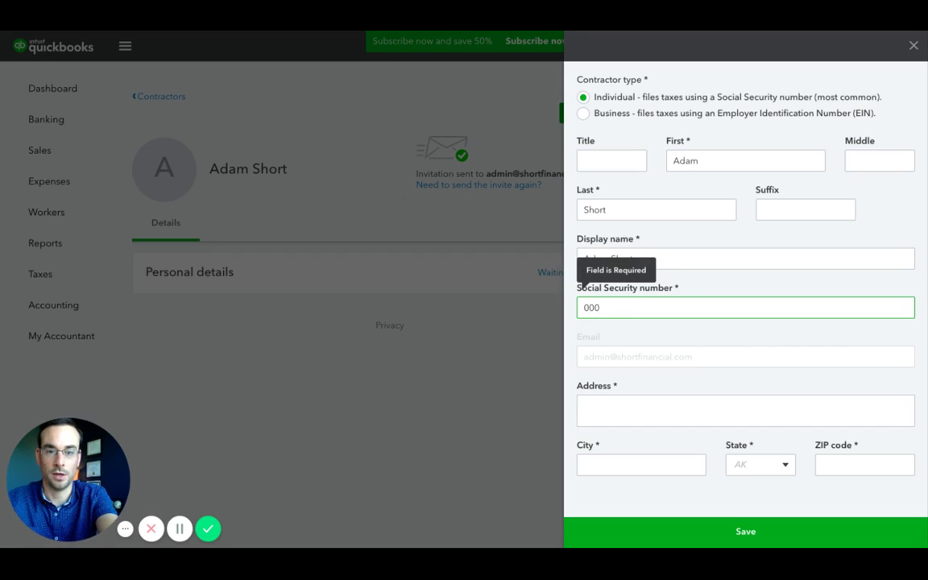
type("000000")
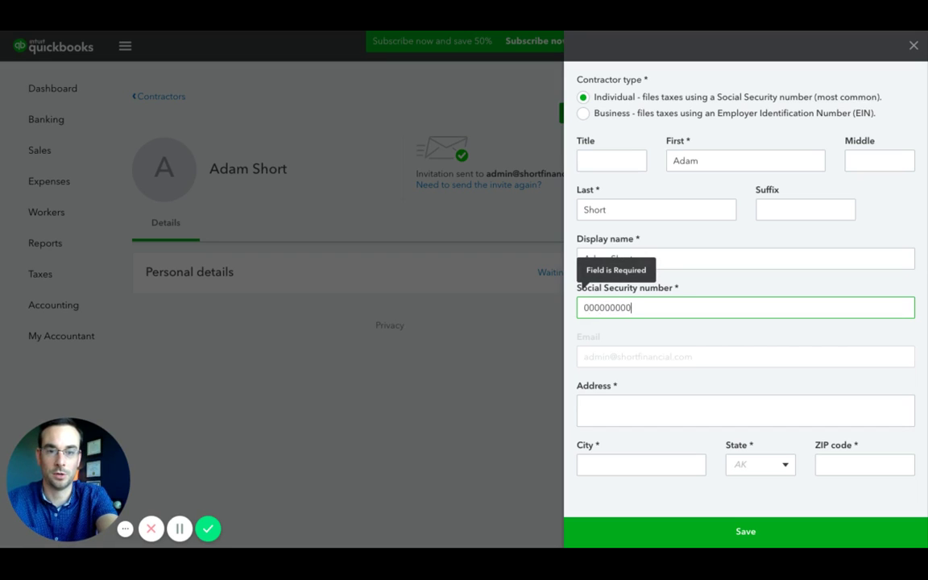
key("Tab")
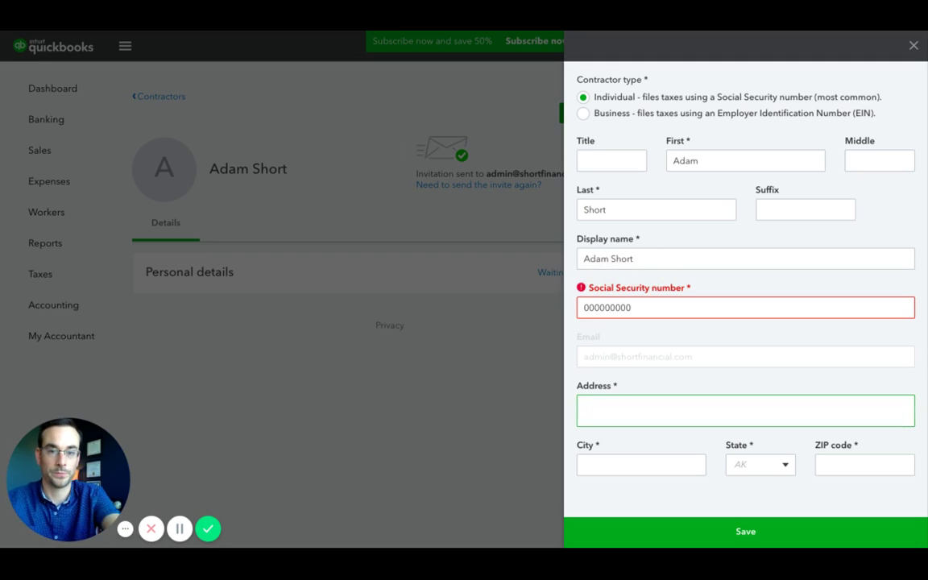
left_click(601, 308)
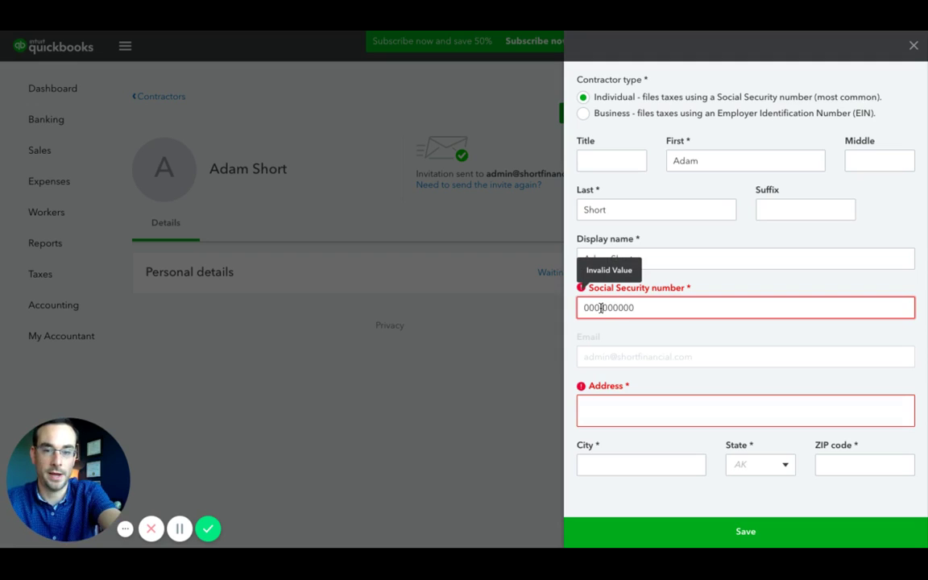
type("-")
key("Right")
key("Right")
type("-")
key("Tab")
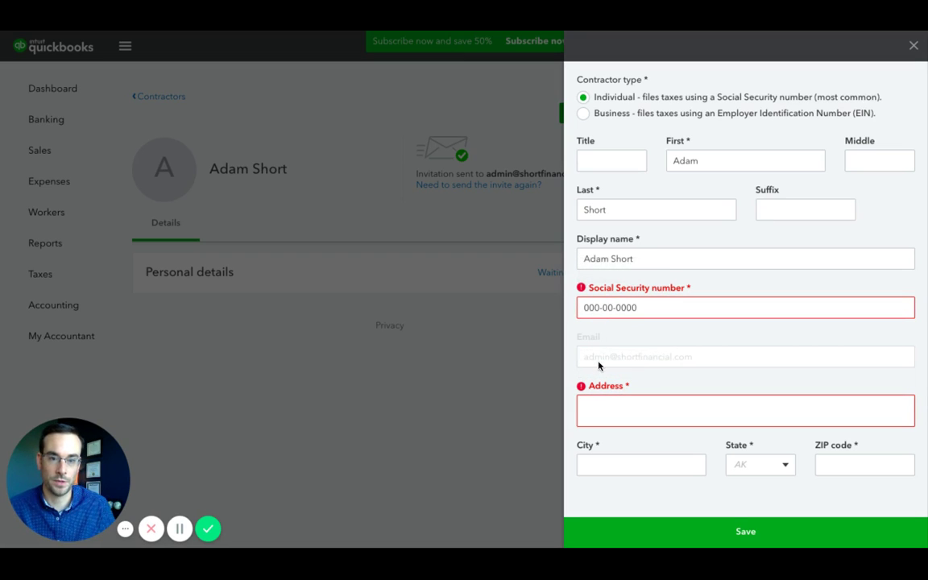
Fill in the contractor's street address, city Anytown, ZIP code, and state AK
left_click(618, 401)
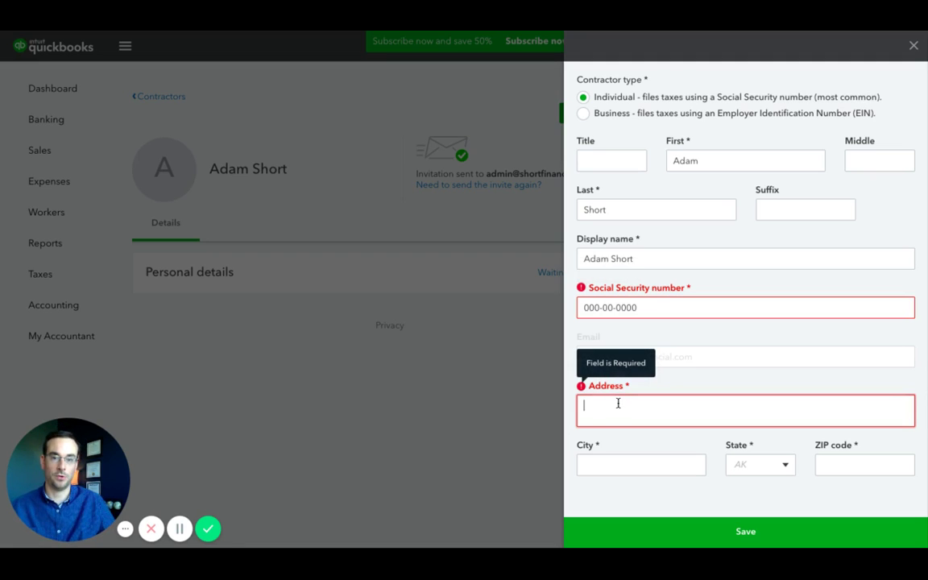
type("123")
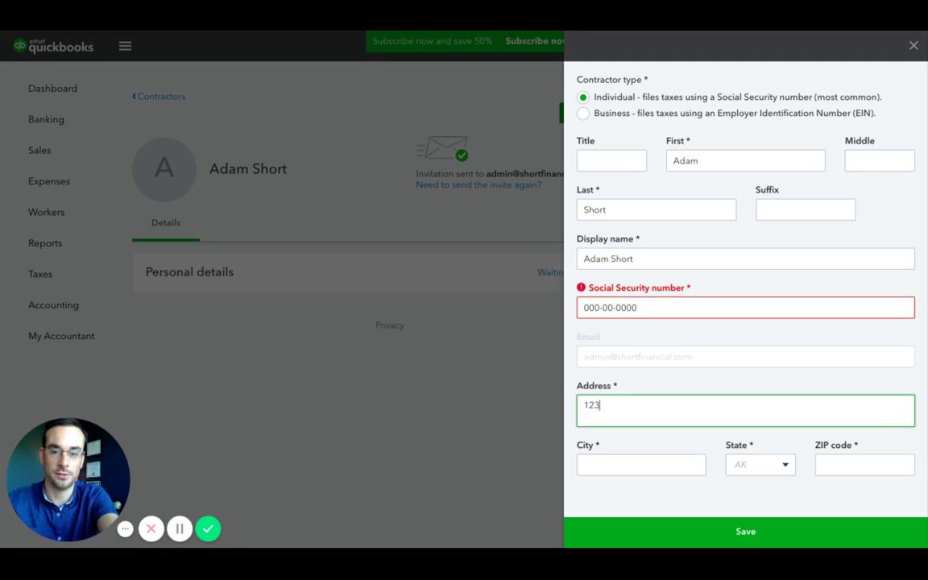
type(" Main Street")
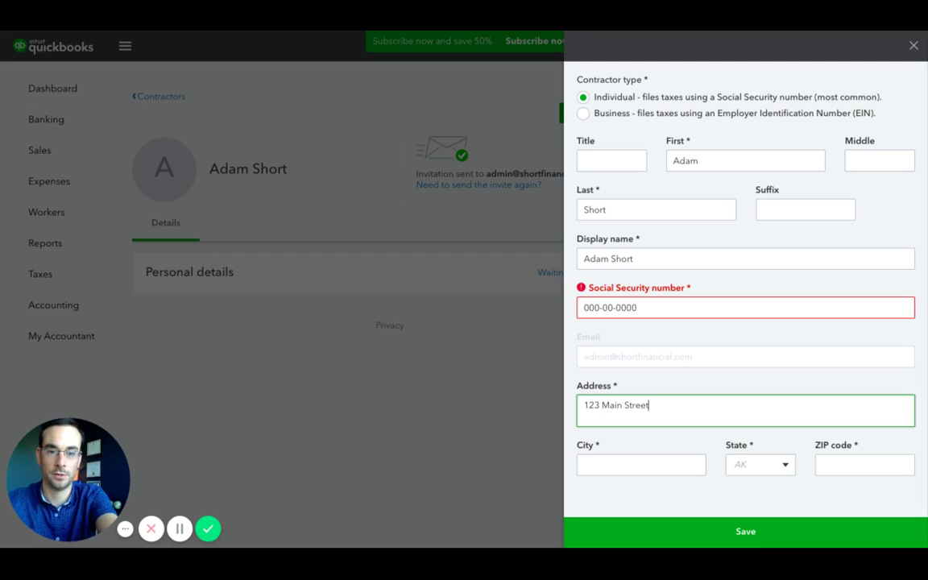
key("Tab")
type("Anytown")
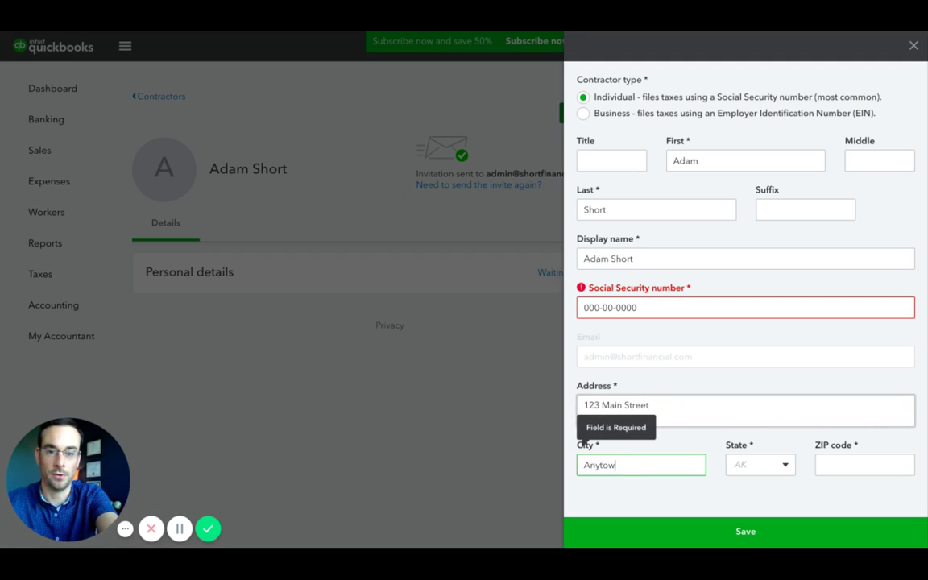
key("Tab")
key("Tab")
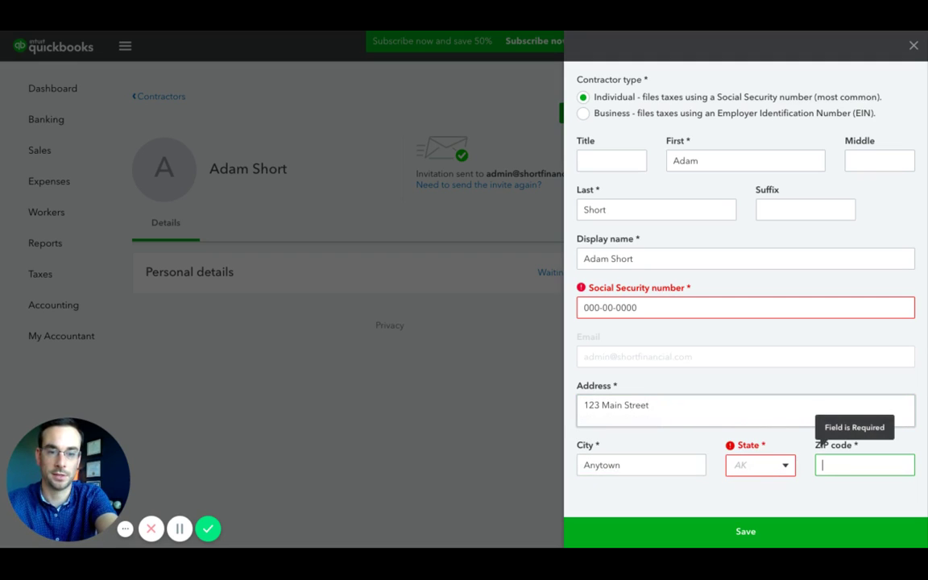
type("00000")
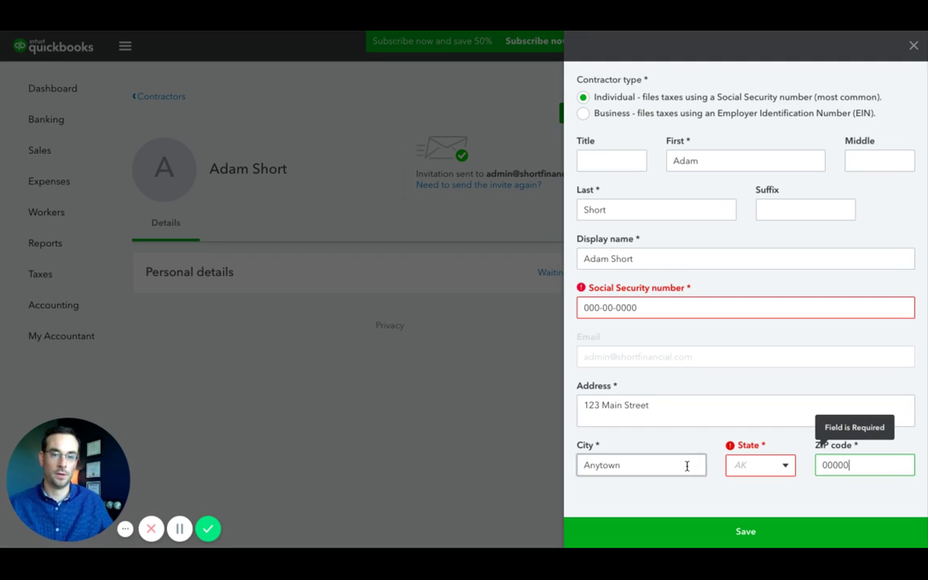
left_click(739, 531)
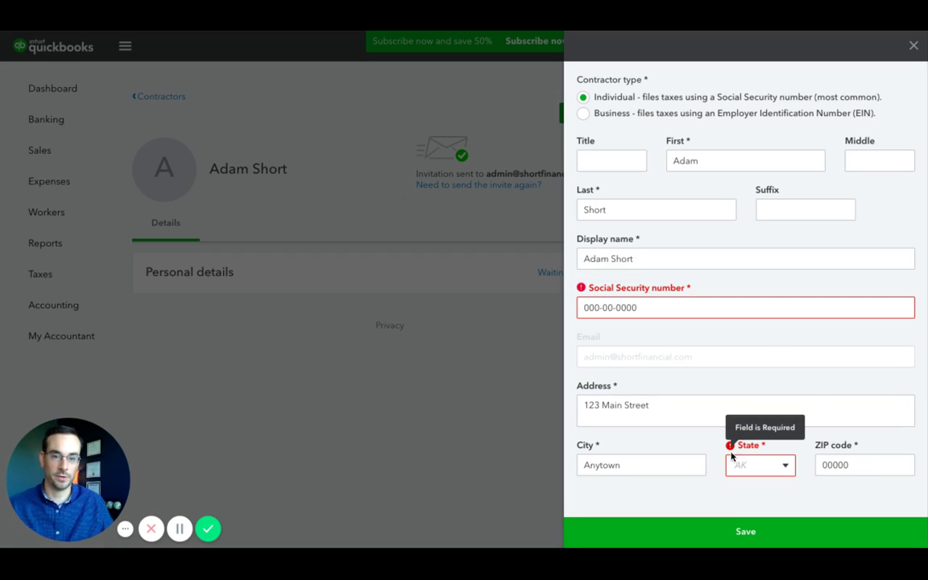
left_click(785, 467)
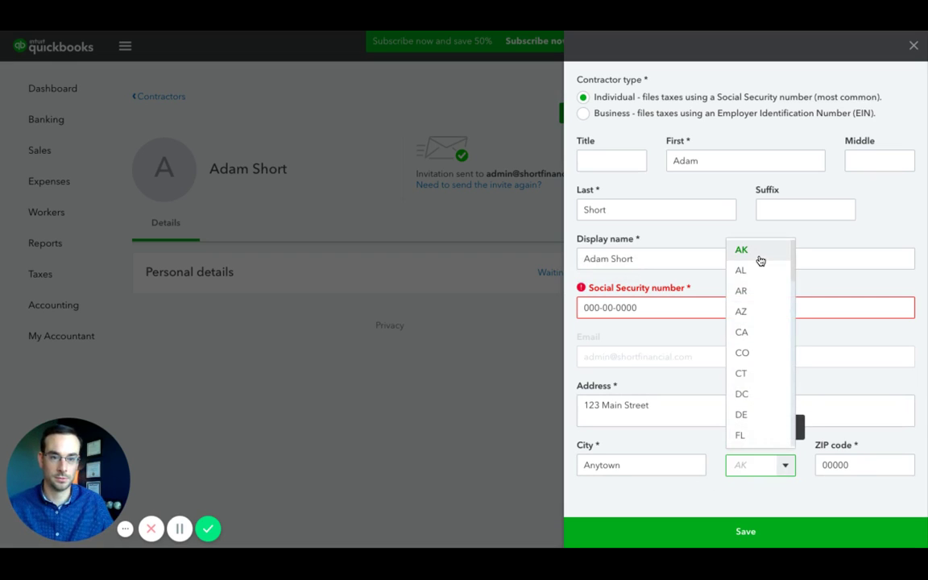
left_click(759, 256)
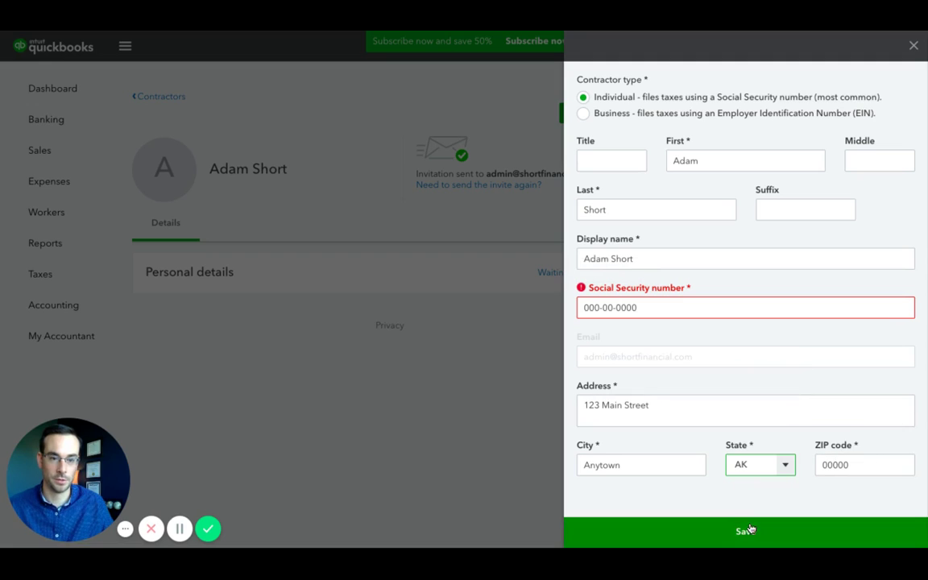
Close the details panel and return to the Contractors list after viewing the contractor's page
left_click(912, 46)
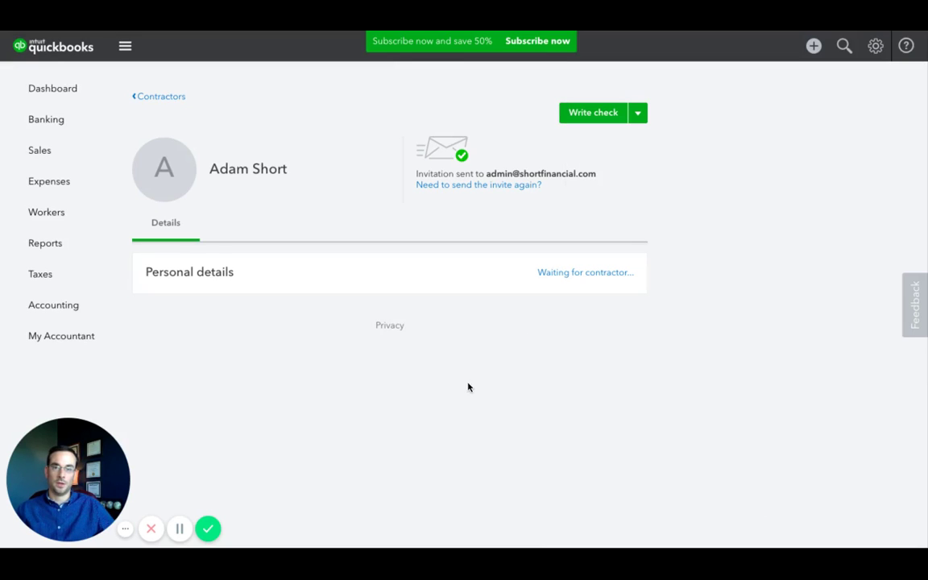
left_click(170, 97)
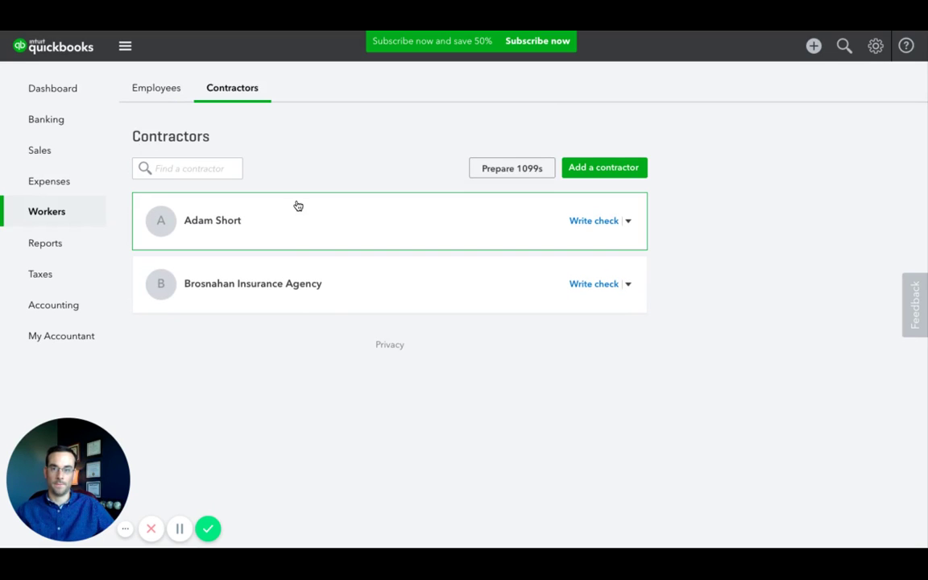
left_click(223, 227)
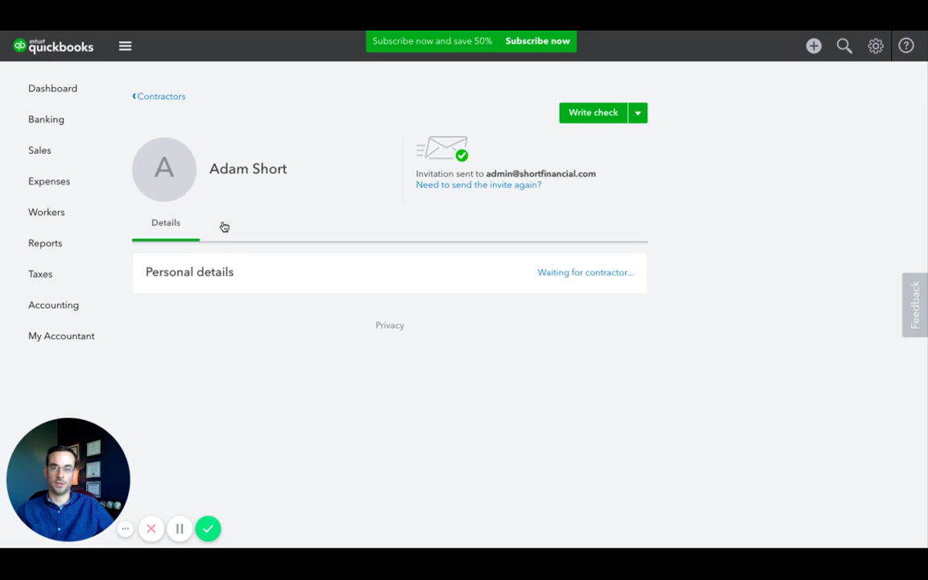
left_click(631, 117)
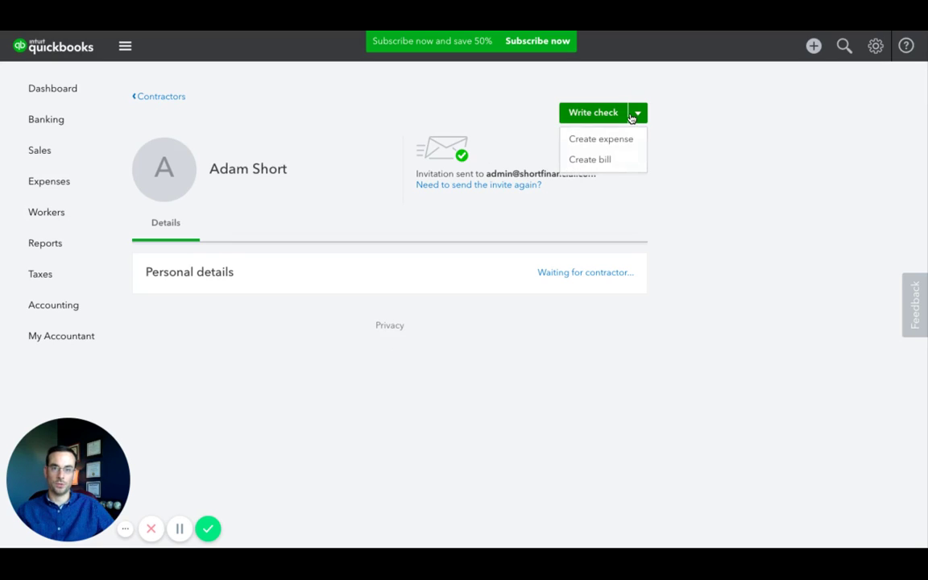
left_click(158, 97)
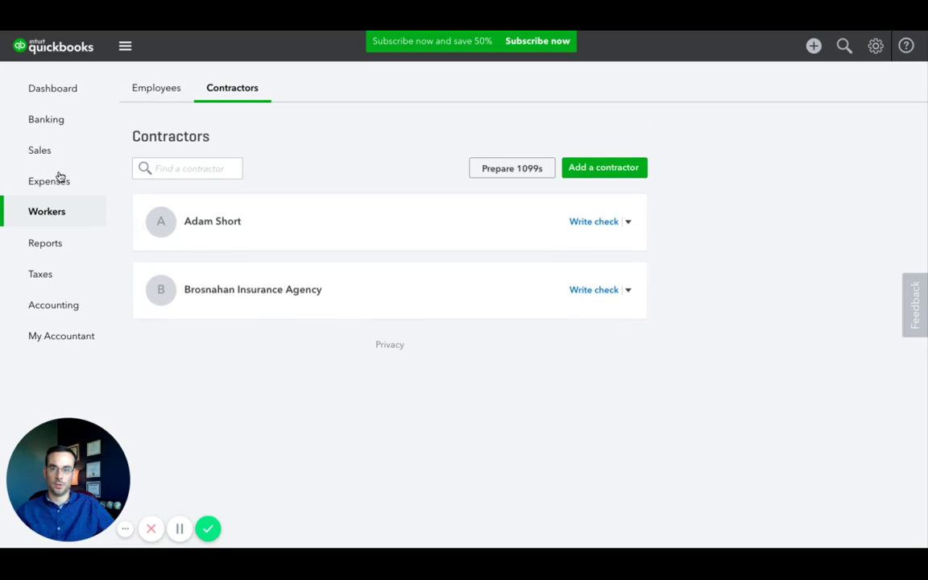
Open the new contractor's vendor page from the Expenses Vendors list
left_click(36, 185)
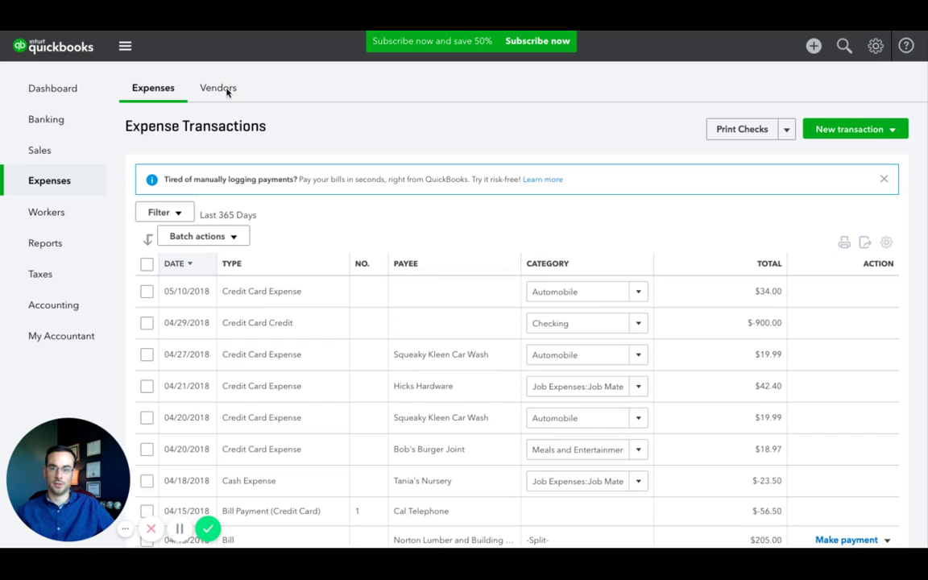
left_click(226, 91)
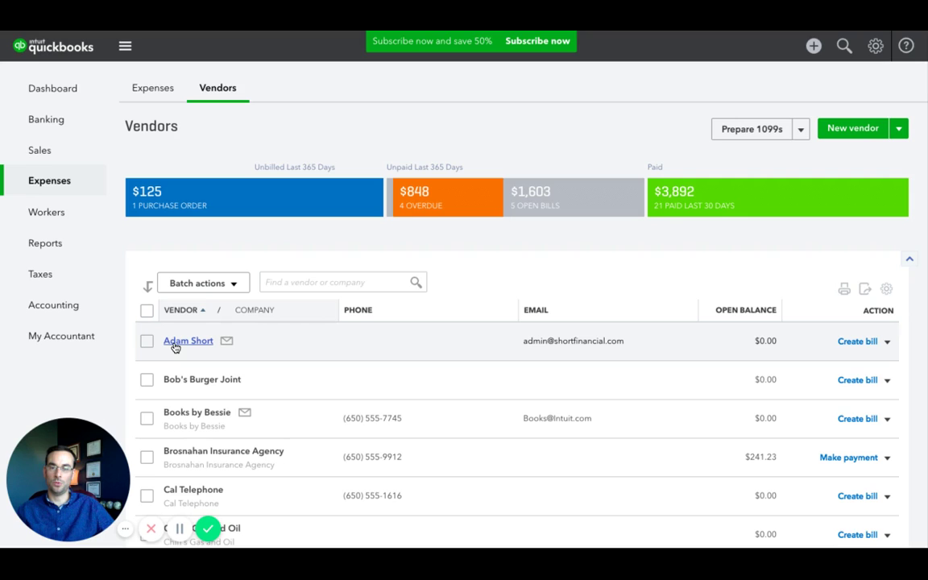
left_click(176, 342)
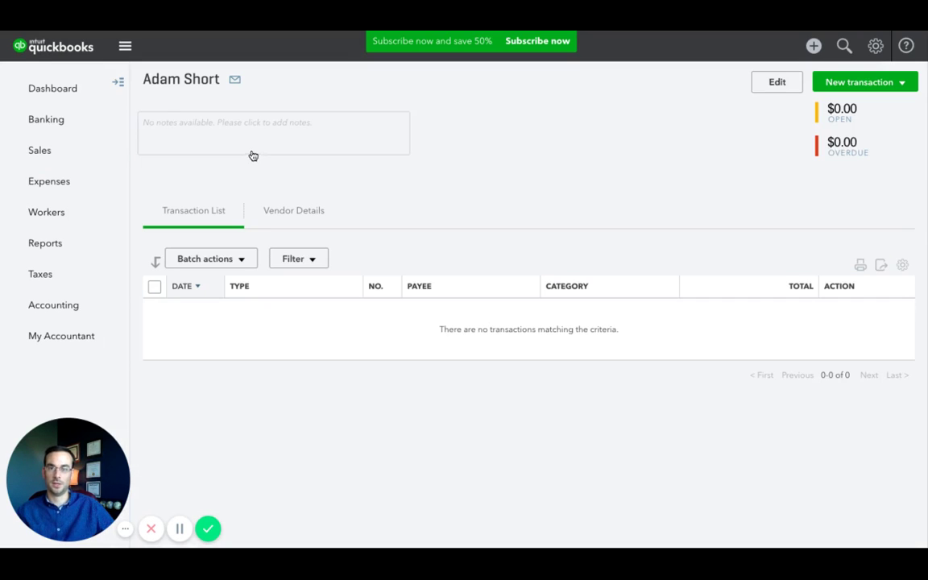
Edit the vendor to keep Track payments for 1099 on, add the Business ID number, and save
left_click(777, 84)
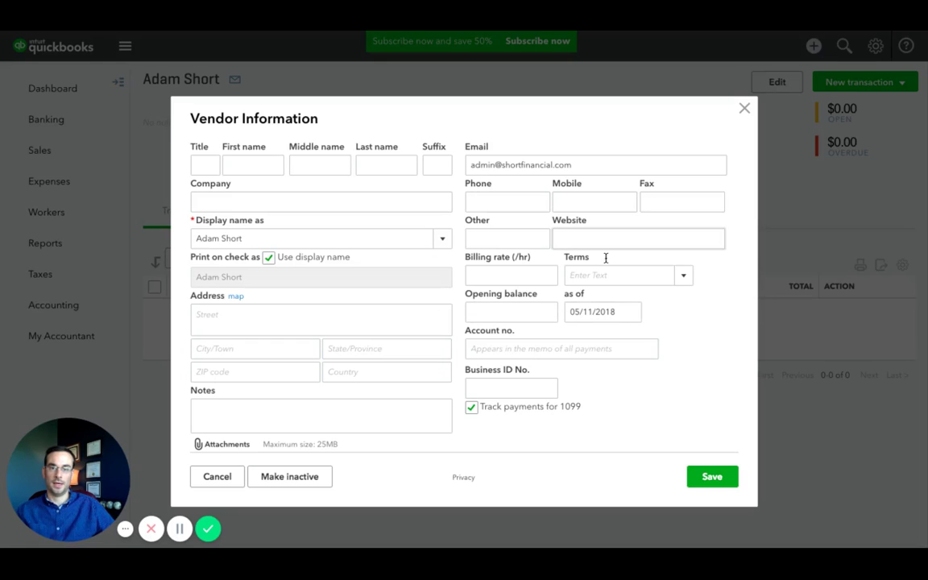
left_click(473, 411)
left_click(474, 411)
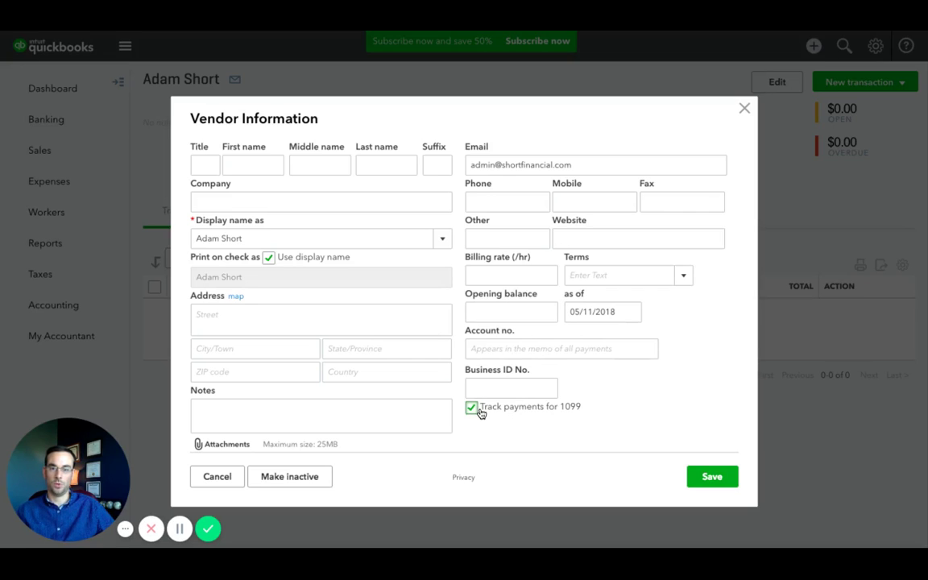
left_click_drag(477, 412, 482, 413)
left_click(619, 405)
left_click(493, 385)
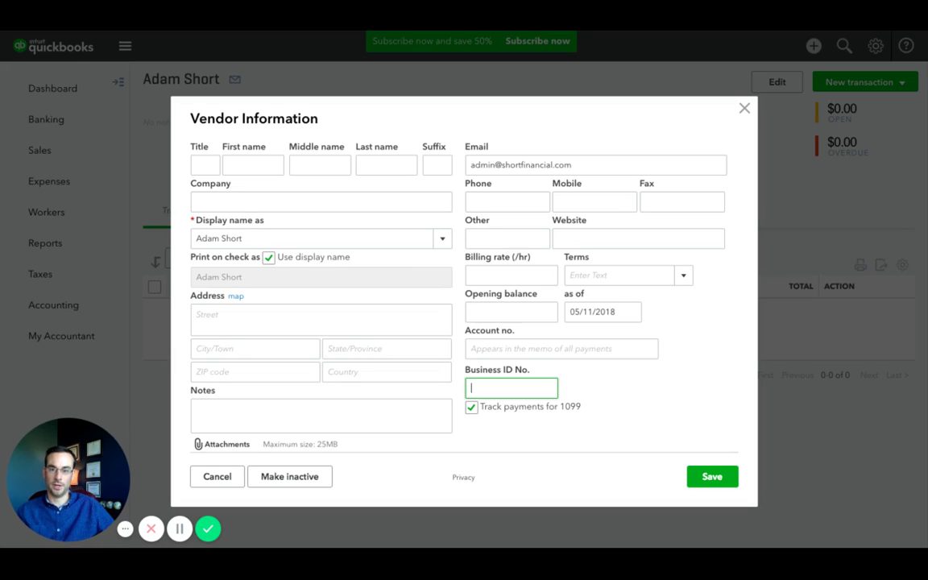
type("0")
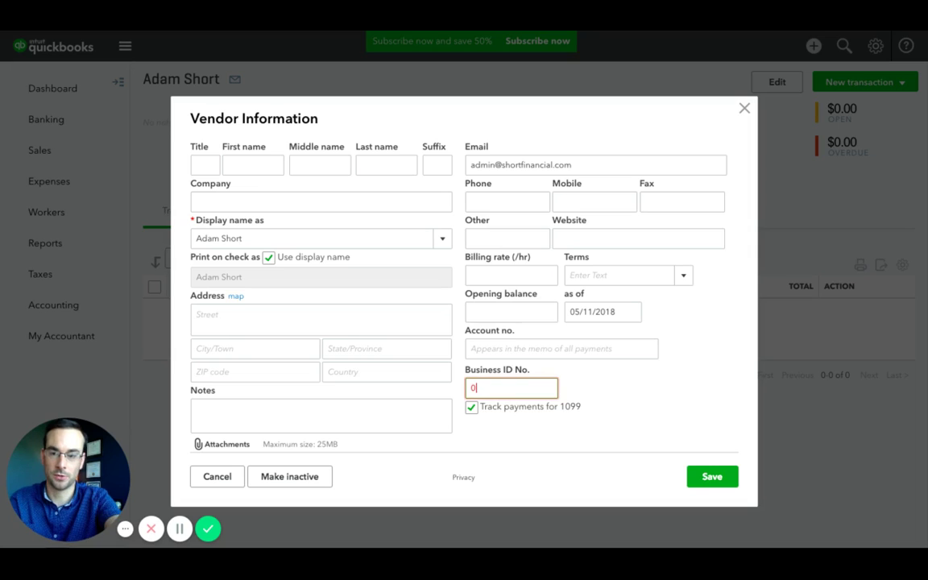
type("00-00-")
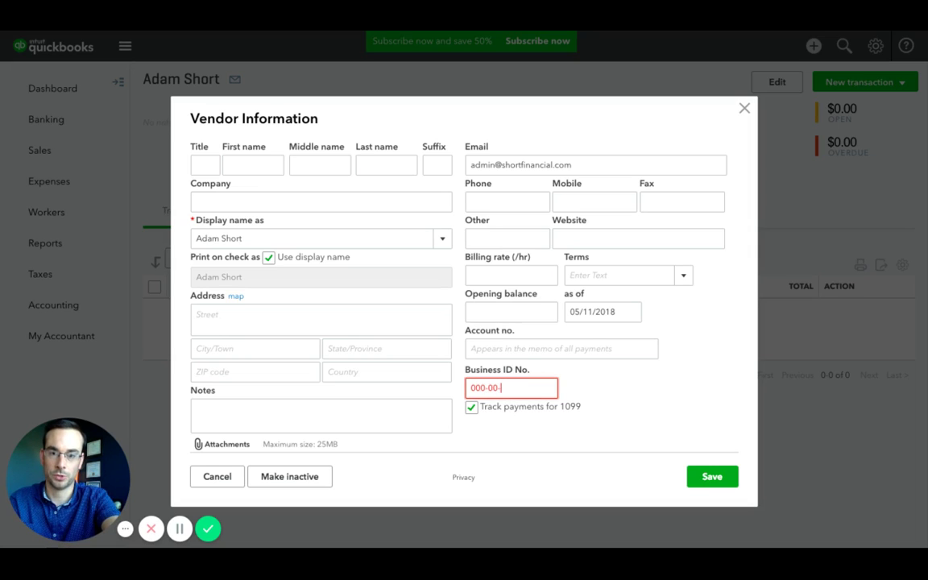
type("0000")
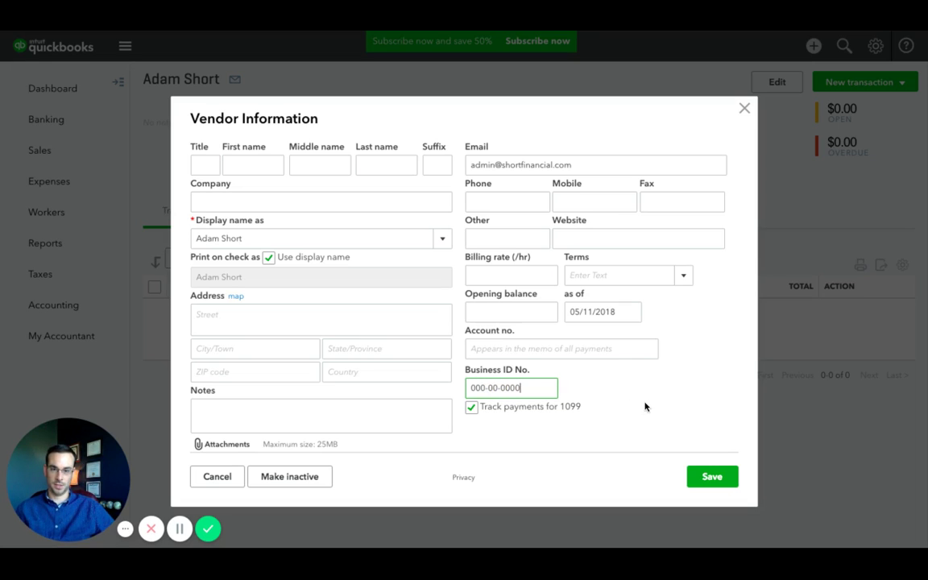
left_click(708, 477)
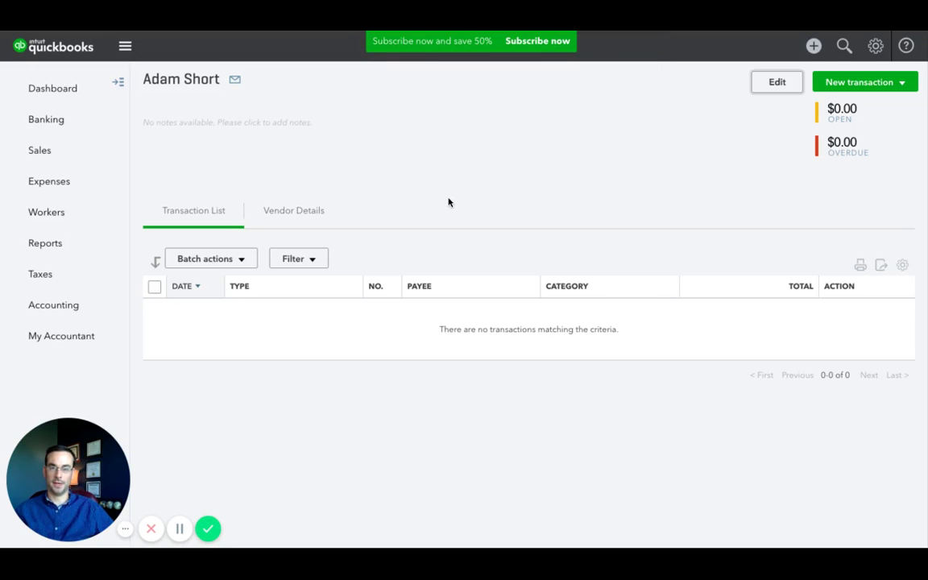
Glance at the New transaction options, then go back to the Workers contractors list
left_click(901, 83)
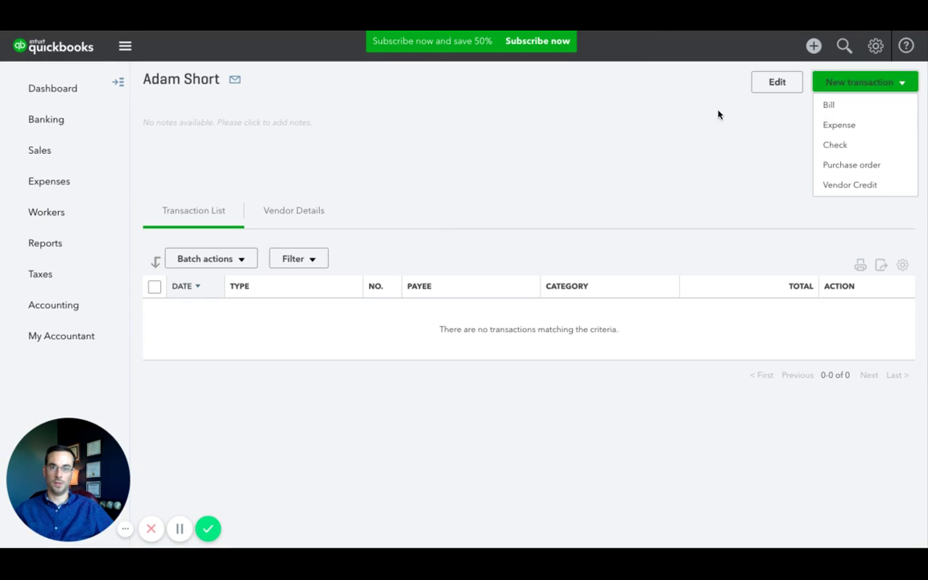
left_click(578, 142)
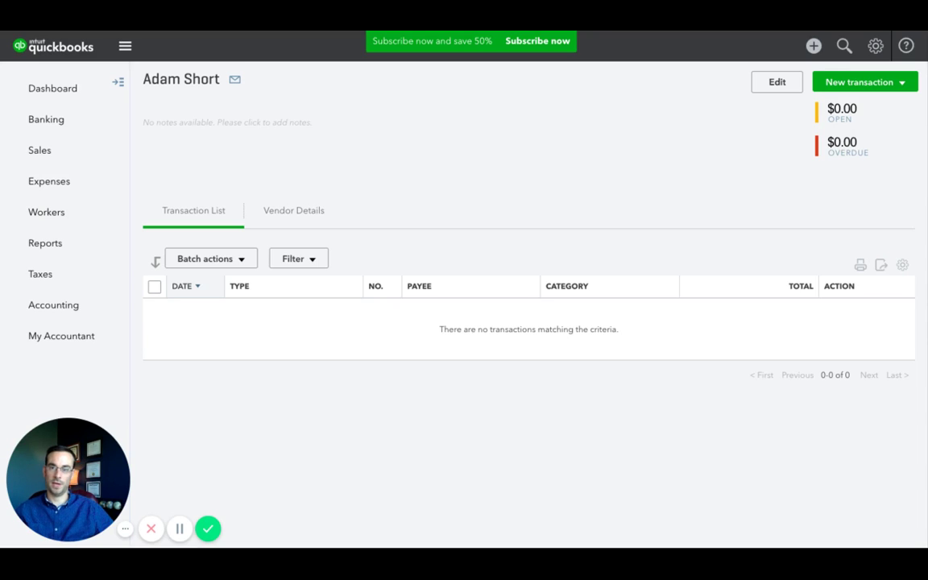
left_click(63, 213)
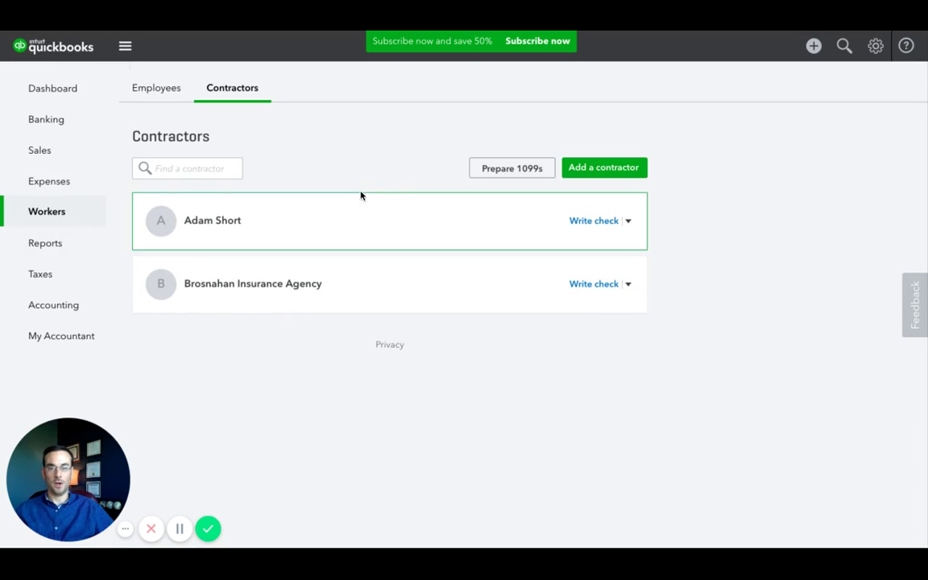
left_click(485, 176)
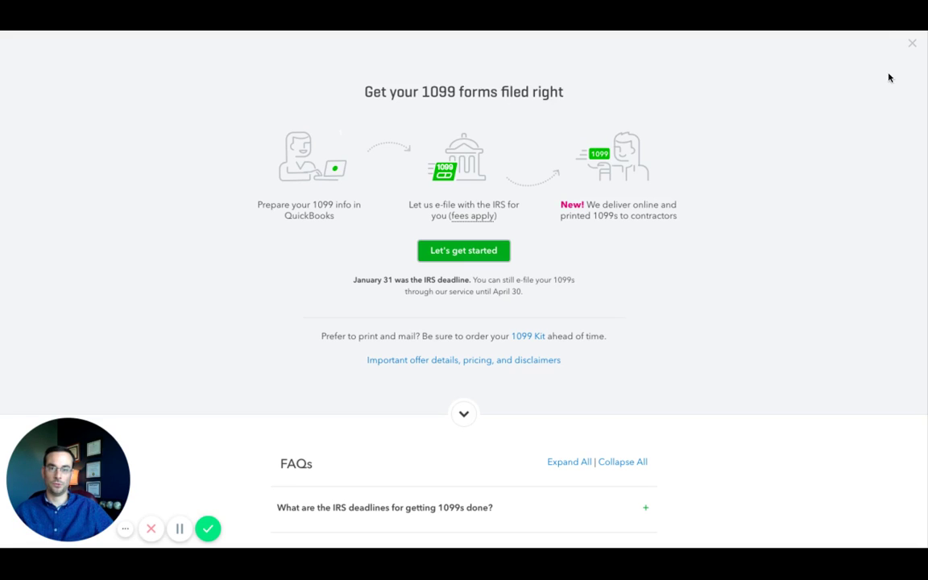
left_click(913, 43)
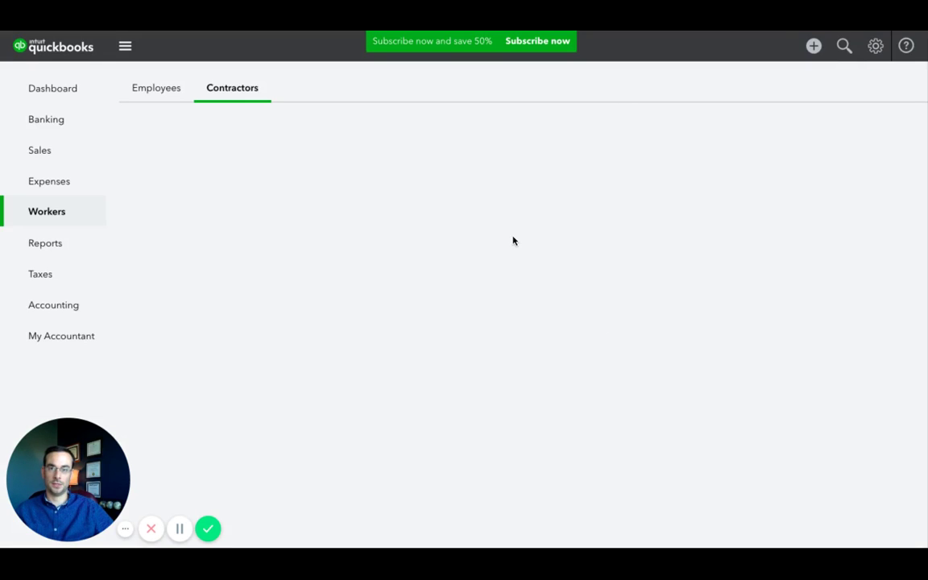